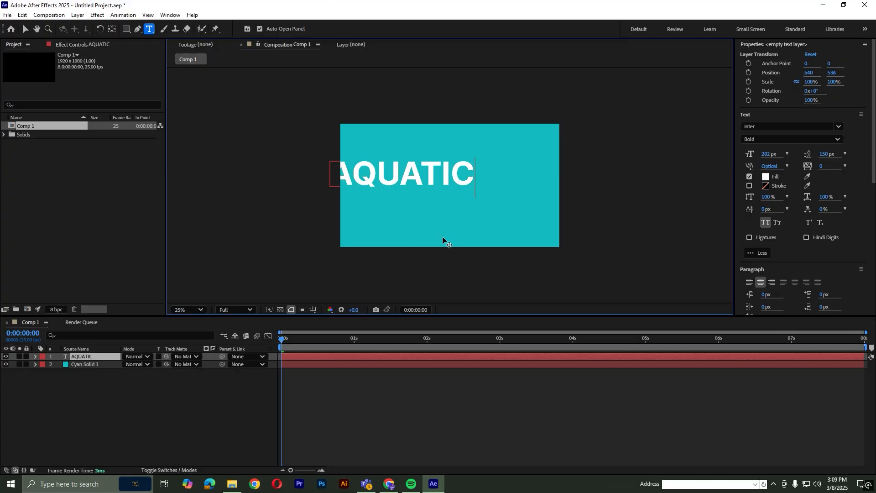
Centre the AQUATIC text layer horizontally and vertically within the composition.
left_click(98, 365)
left_click(99, 357)
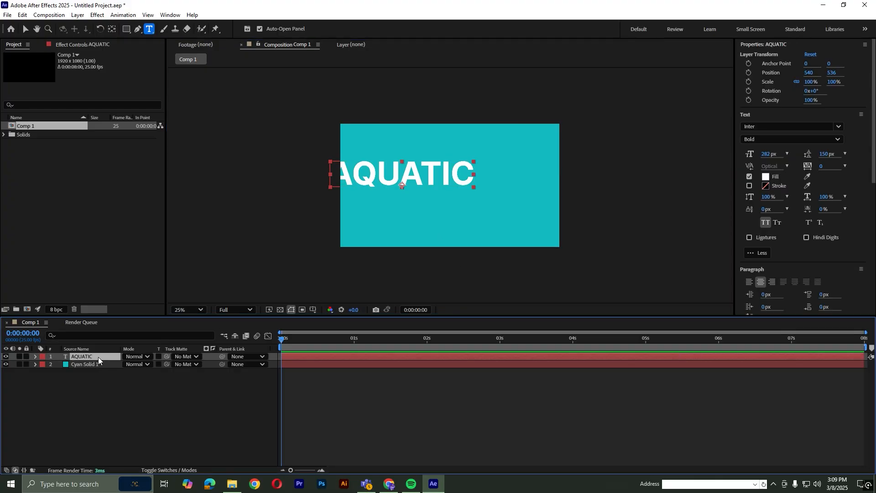
scroll(854, 214, "down", 8)
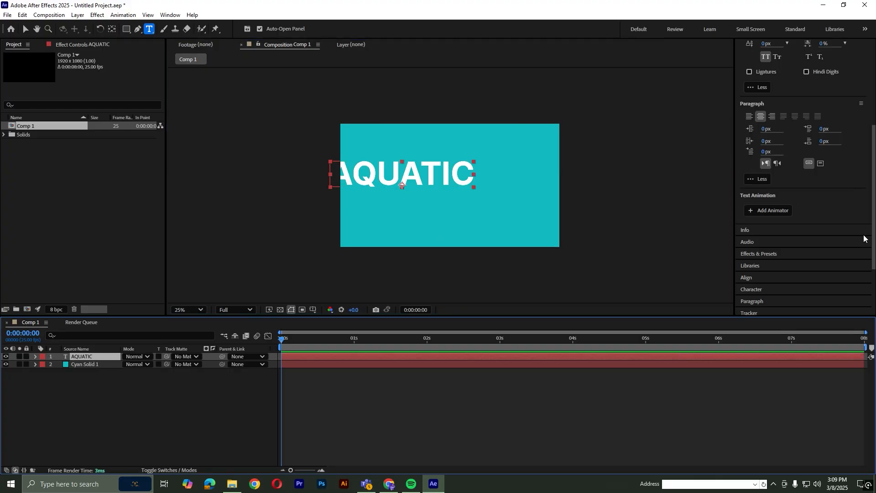
scroll(864, 237, "up", 5)
scroll(864, 238, "up", 2)
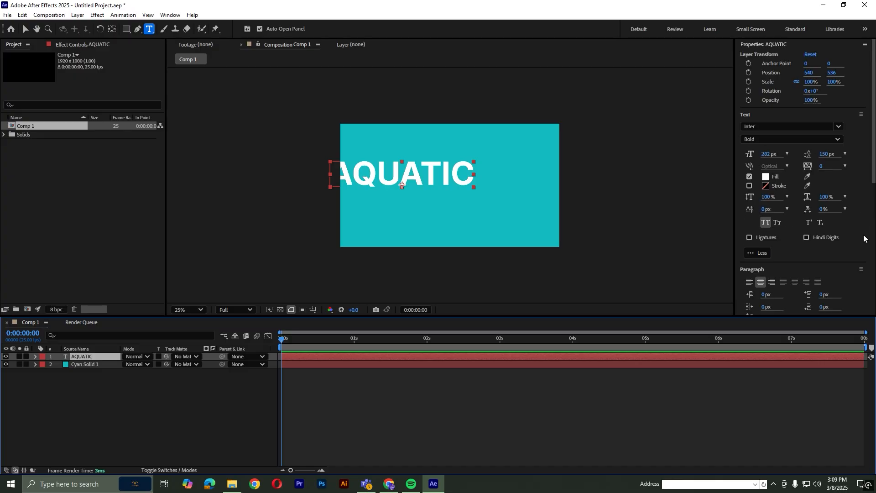
left_click(767, 45)
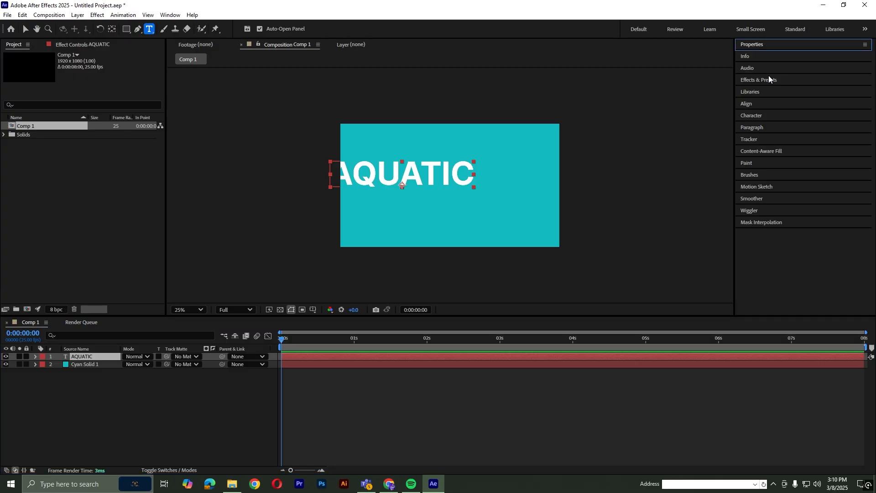
left_click(767, 104)
left_click(807, 133)
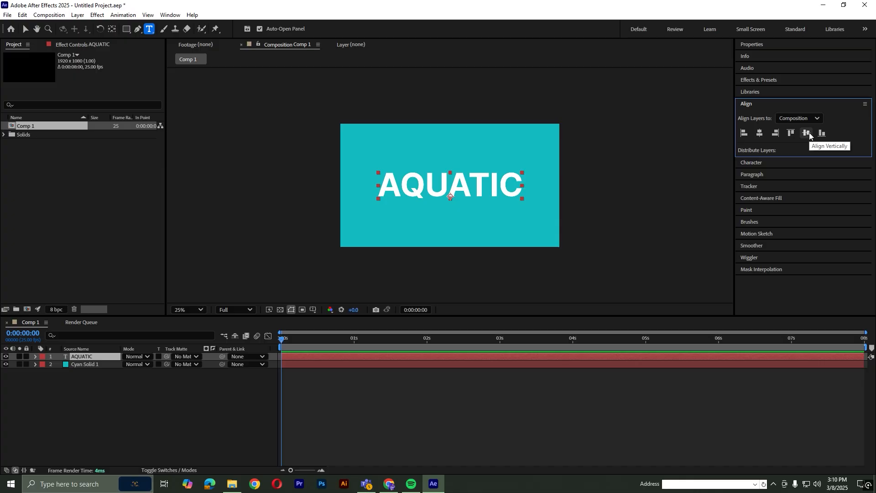
Change the AQUATIC text's font to a solid Phosphate typeface, then deselect the layer.
left_click(774, 45)
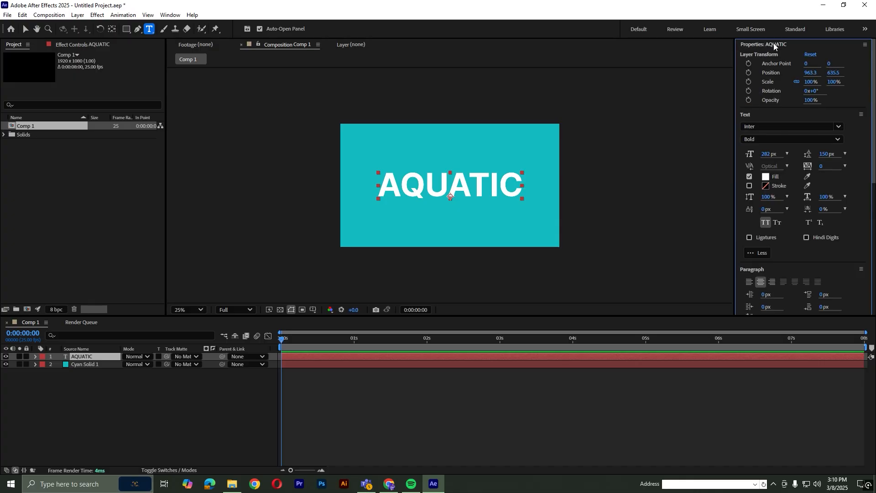
left_click(792, 128)
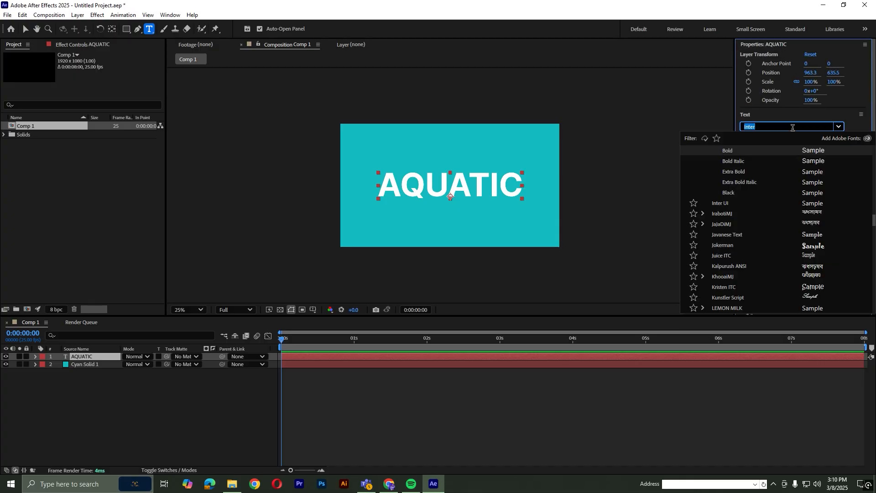
type("phos")
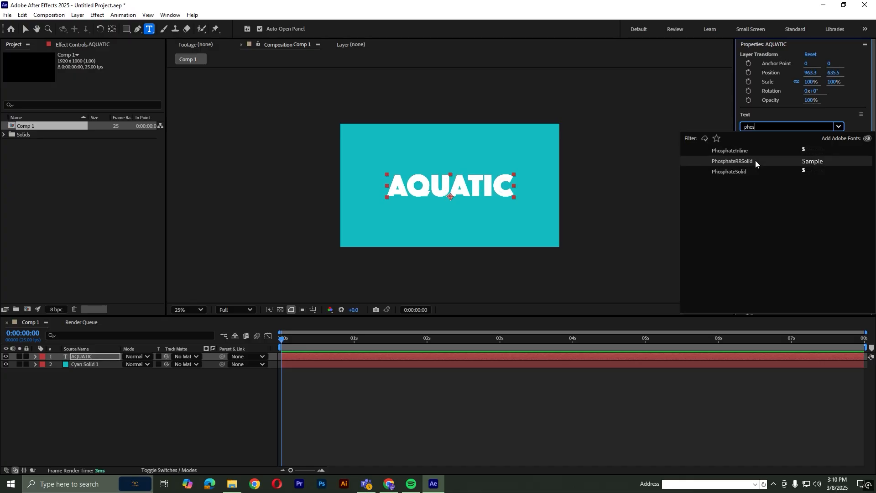
left_click(754, 171)
left_click(311, 391)
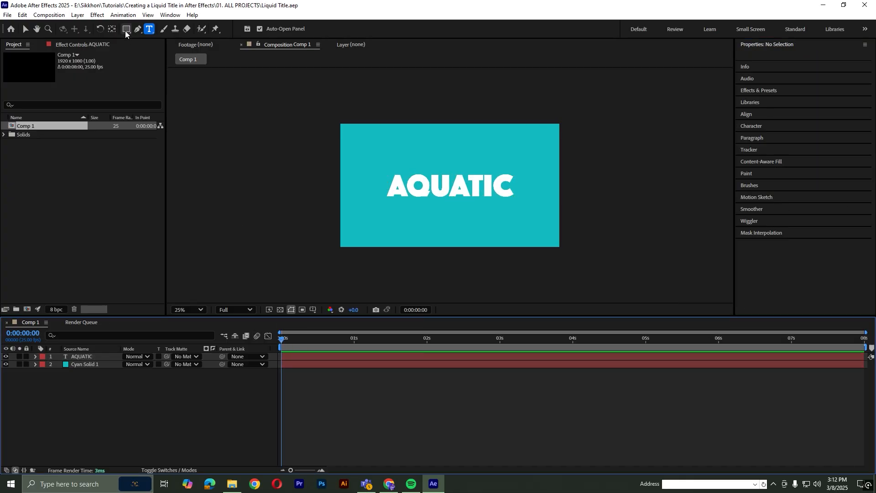
Activate the Rectangle tool and set the shape fill colour to white (FFFFFF).
left_click(127, 32)
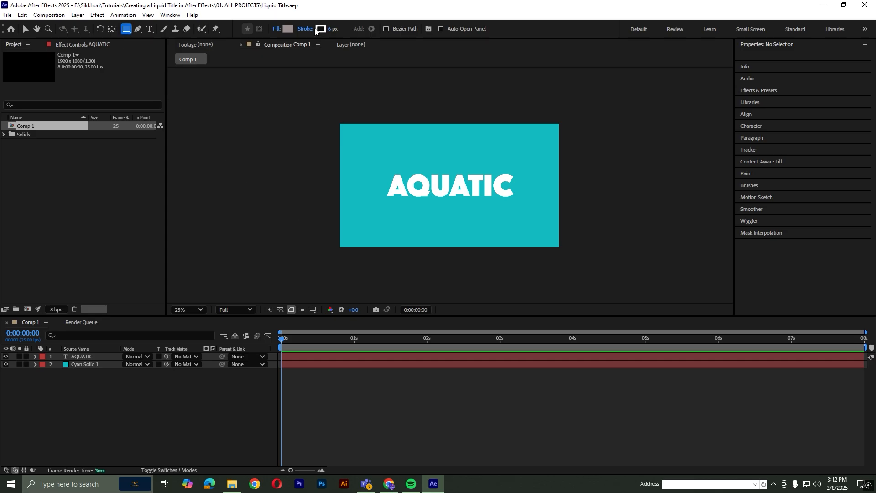
left_click(290, 28)
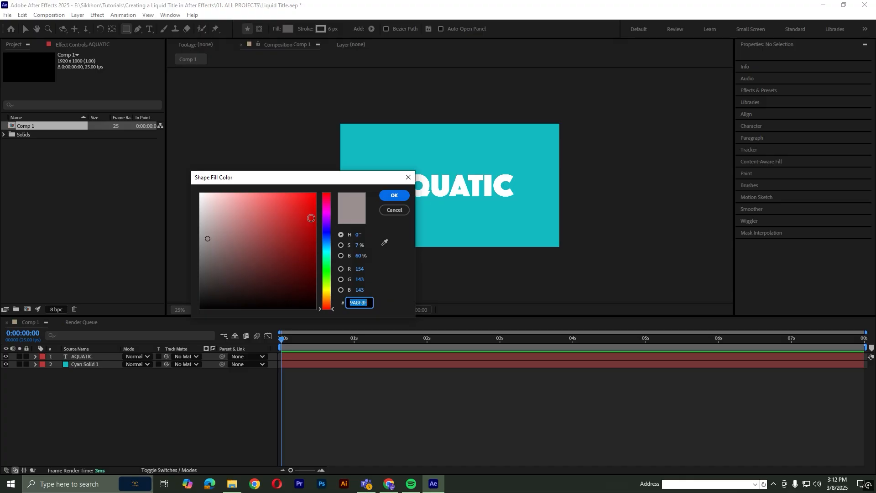
left_click_drag(222, 209, 185, 182)
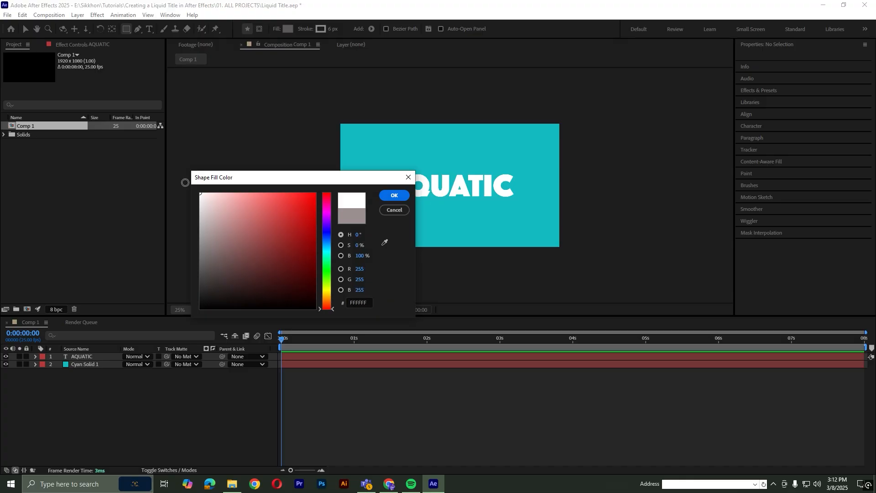
left_click(395, 196)
Draw a white rectangle about 2156 by 908 px, wider than the composition, and move it just below the frame.
mouse_move(328, 187)
left_mouse_down()
mouse_move(416, 237)
mouse_move(543, 289)
mouse_move(574, 291)
left_mouse_up()
key("v")
left_click_drag(453, 225, 454, 303)
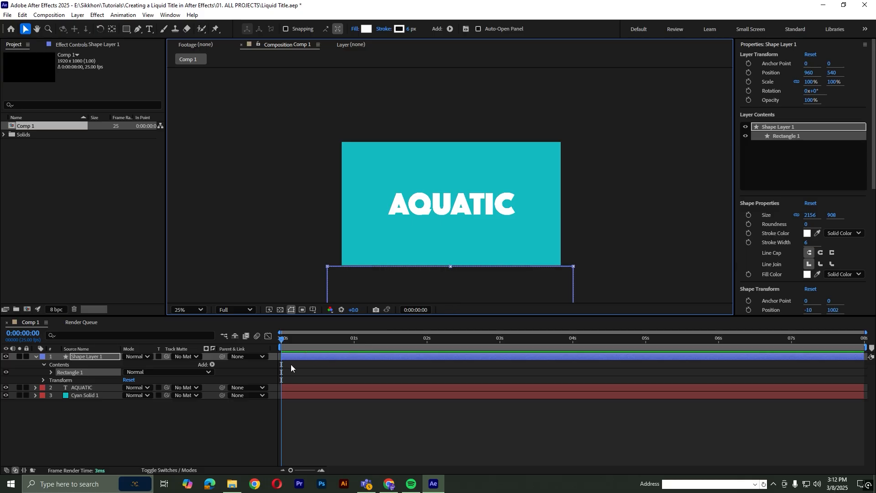
Add a Position keyframe for the rectangle's shape layer at the start of the timeline.
left_click_drag(290, 337, 246, 335)
key("space")
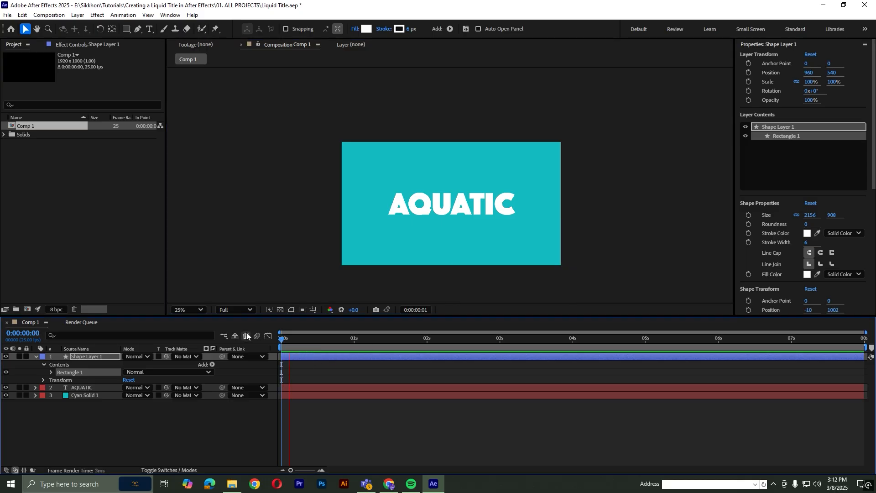
key("space")
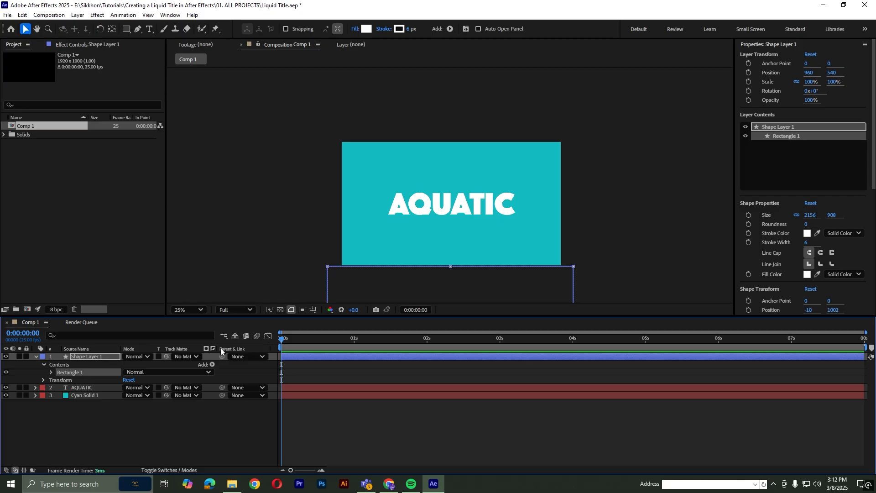
left_click(37, 357)
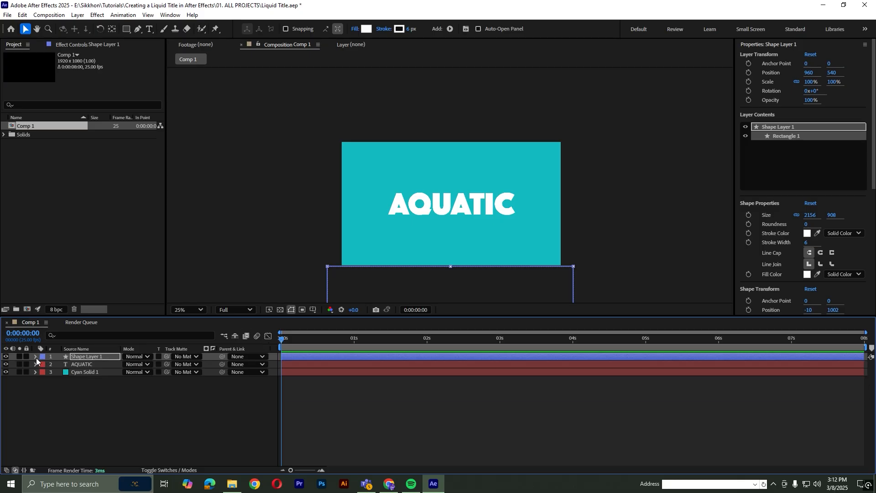
key("p")
left_click(58, 364)
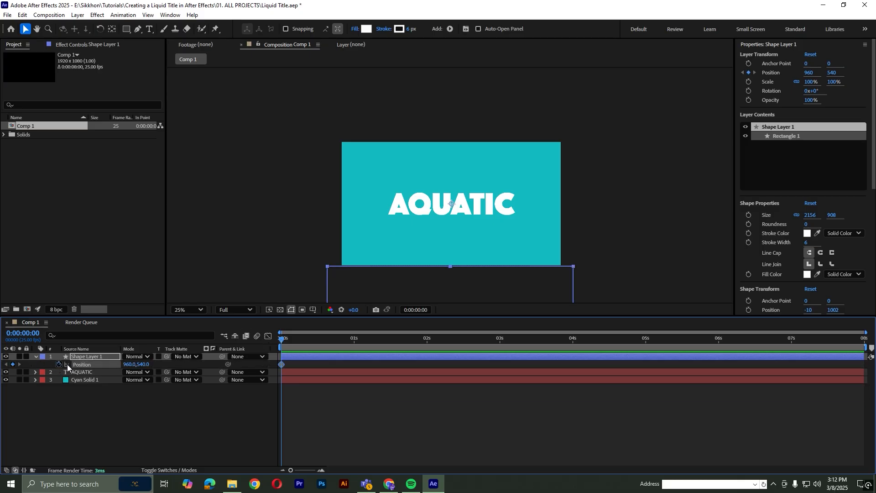
Keyframe the shape layer's vertical Position at about -223 at 4 seconds so it rises into the frame, and preview from the start.
left_click_drag(287, 341, 572, 350)
left_click_drag(143, 364, 2, 341)
left_click_drag(146, 365, 2, 368)
left_click_drag(141, 365, 86, 374)
key("Home")
key("space")
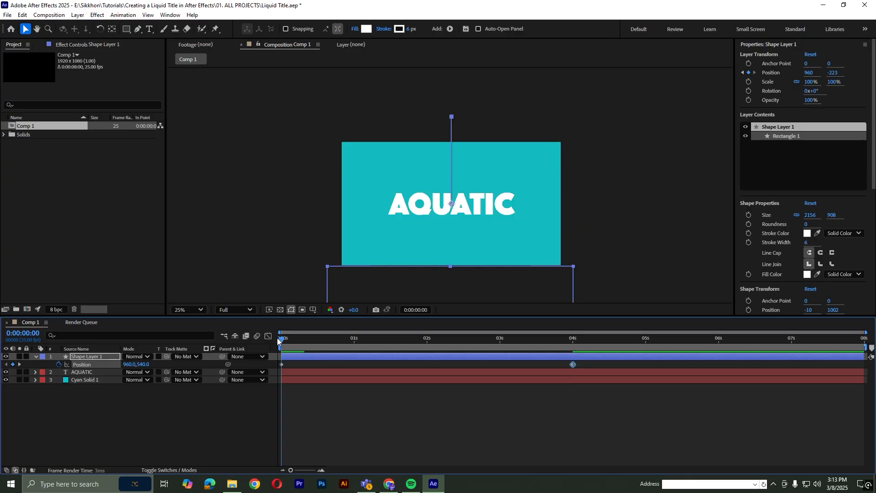
Save the project and raise the shape layer's Position further up at the 4-second keyframe.
key("ctrl+s")
left_click(573, 340)
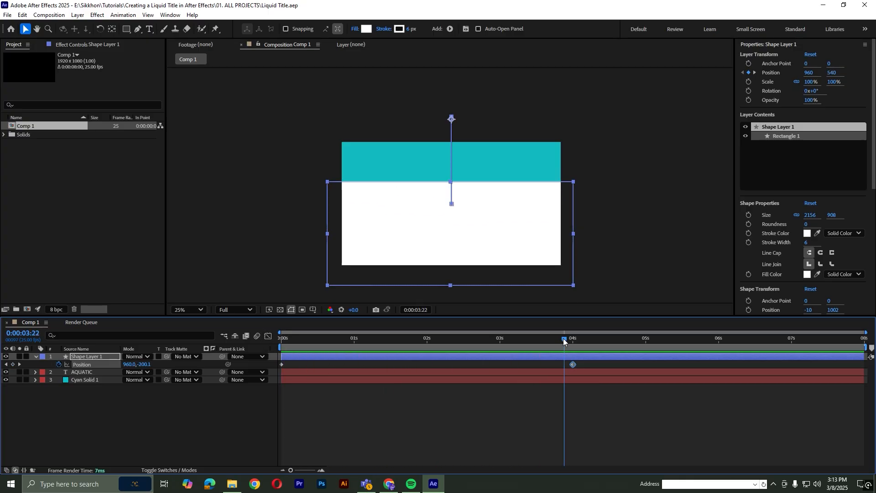
left_click_drag(137, 365, 81, 373)
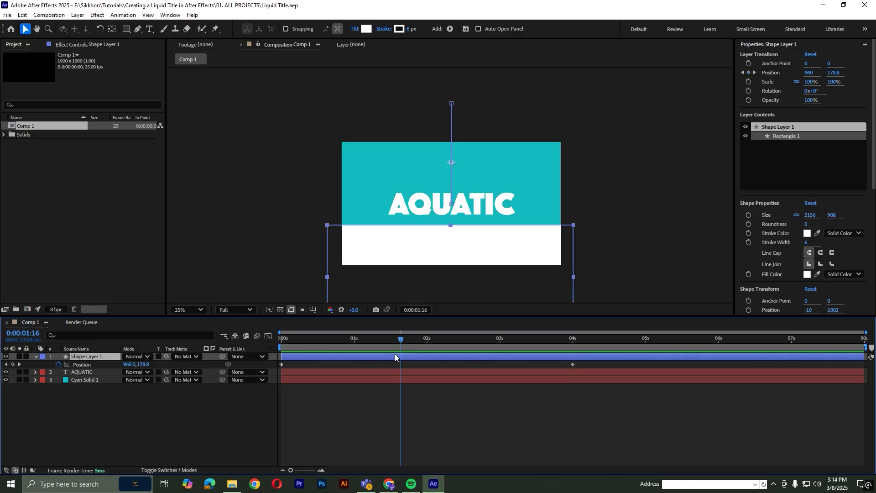
Apply the Turbulent Displace effect to the rectangle's shape layer.
left_click(98, 14)
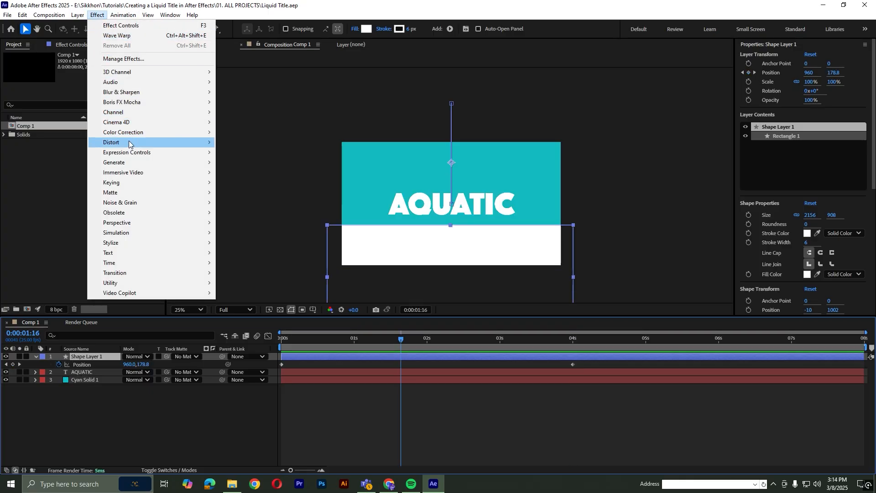
mouse_move(129, 144)
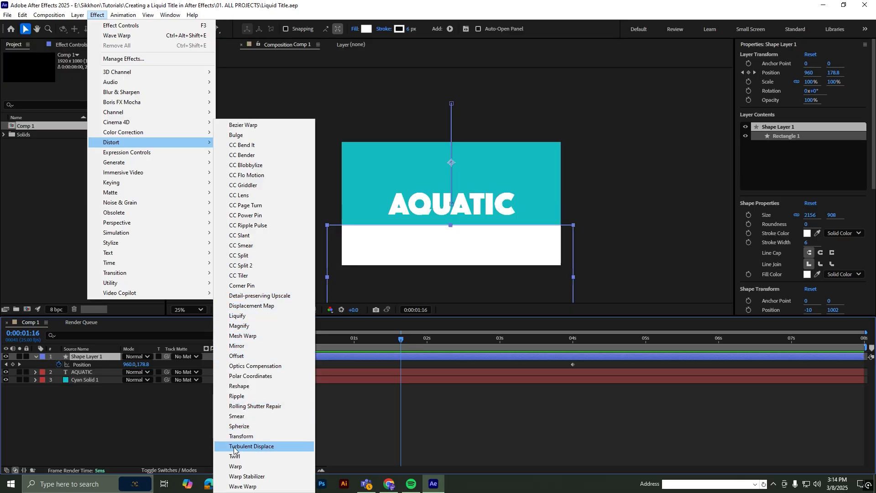
left_click(273, 447)
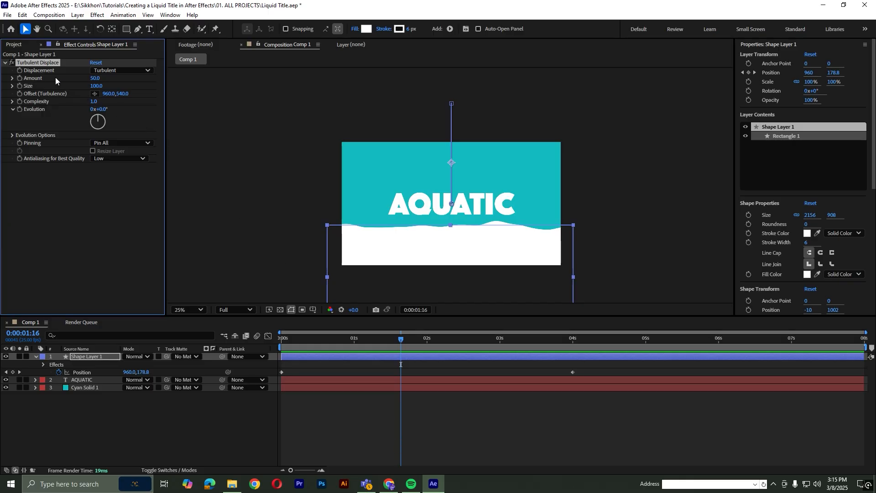
Set the Turbulent Displace Amount to 105 and scrub through the rising wave to check it.
left_click(94, 78)
type("160")
key("Return")
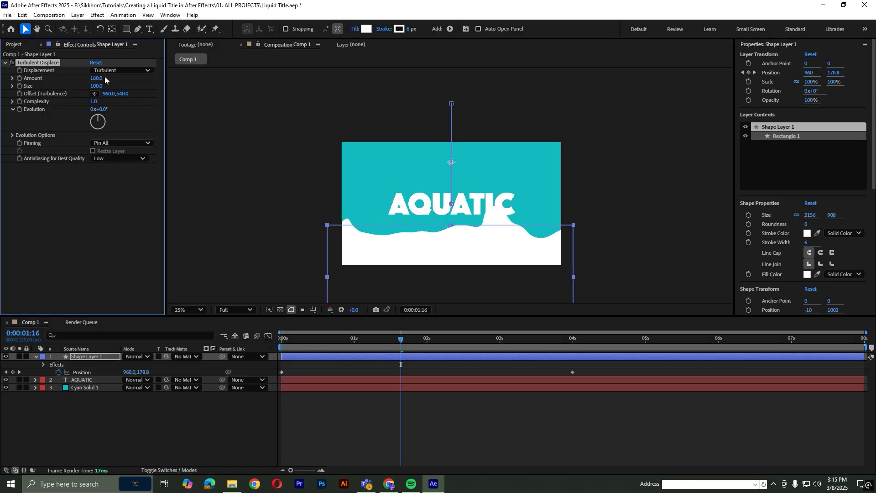
left_click_drag(104, 79, 78, 79)
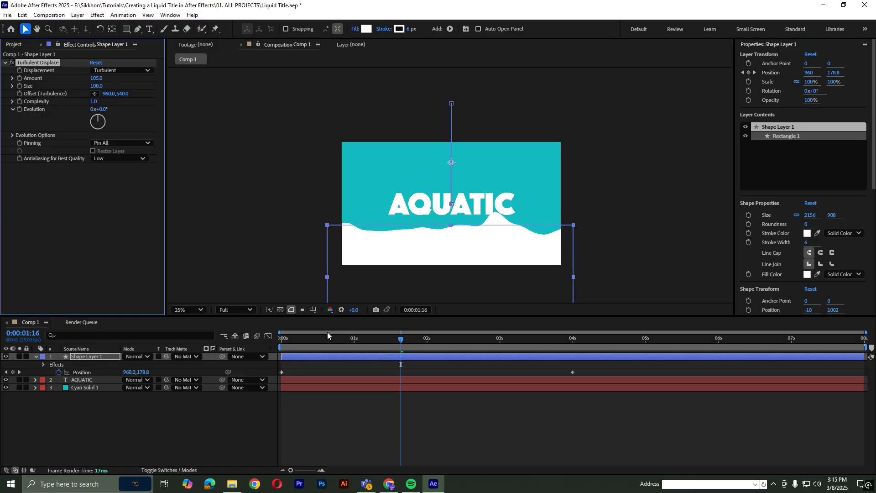
left_click_drag(327, 335, 544, 342)
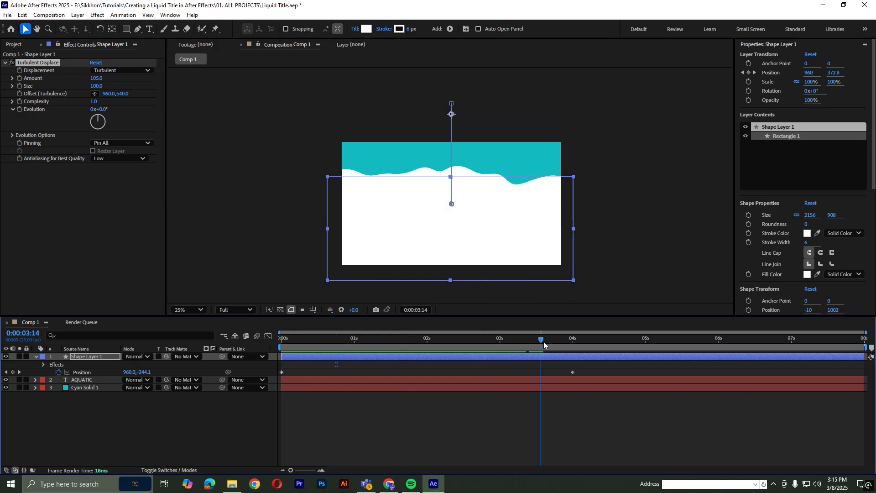
Add the expression time*500 to the Turbulent Displace Evolution property.
left_click(20, 108, "alt")
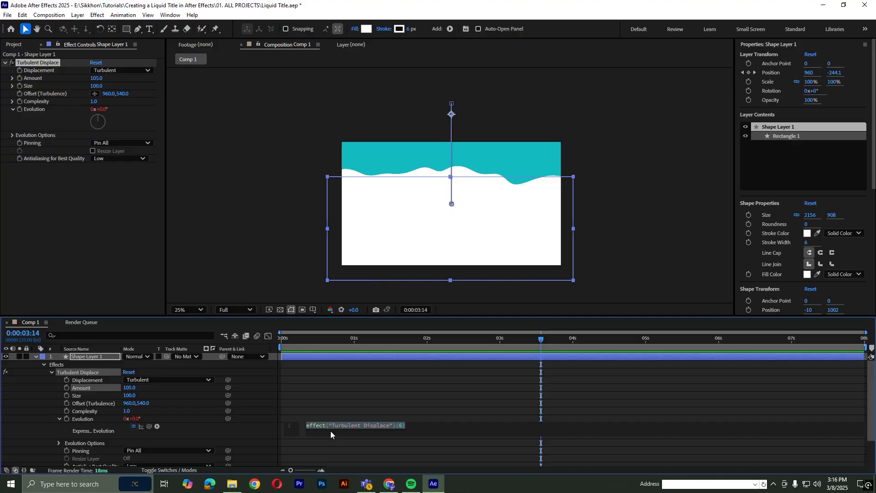
type("time")
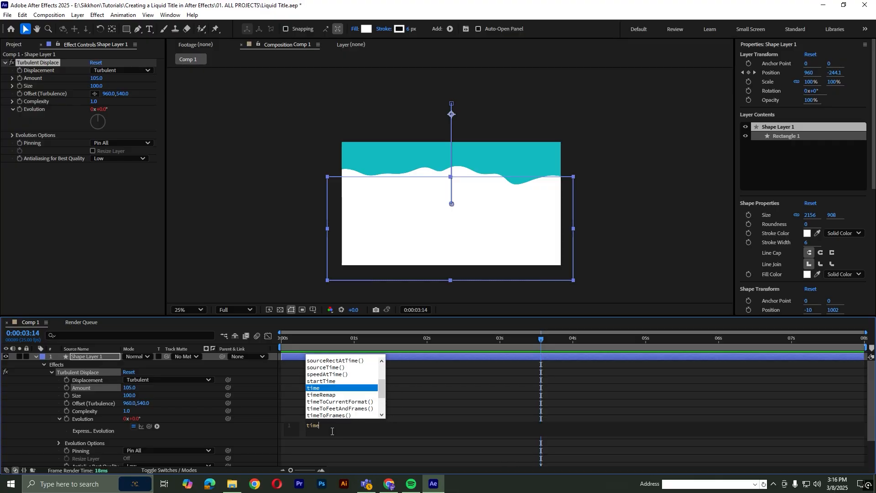
type("*")
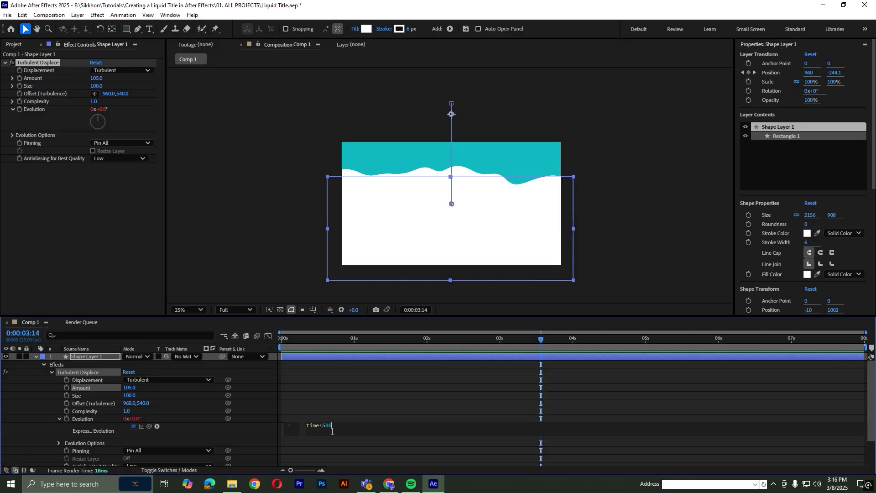
left_click(324, 387)
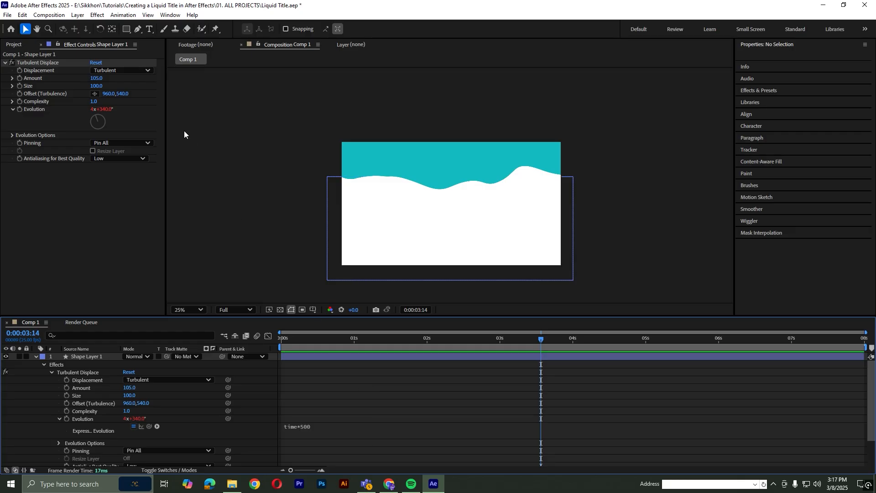
Apply the Roughen Edges effect to the rectangle's shape layer and set its Border to 24.20.
left_click(286, 356)
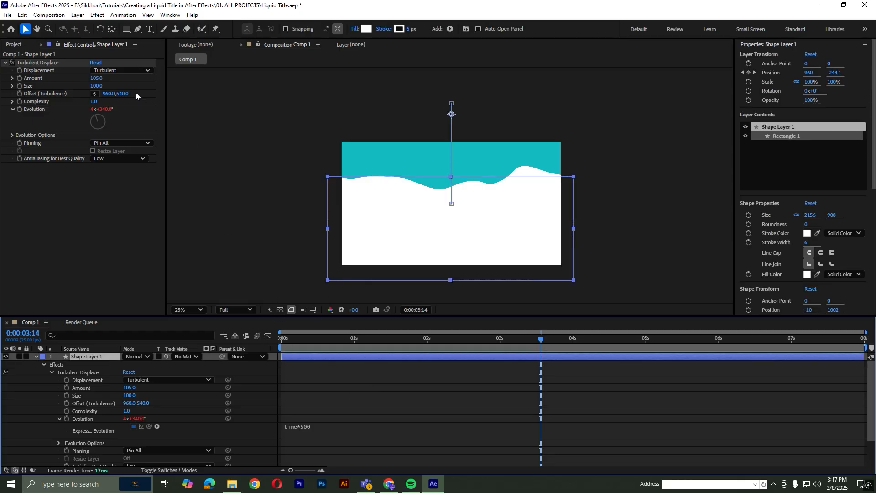
left_click(97, 14)
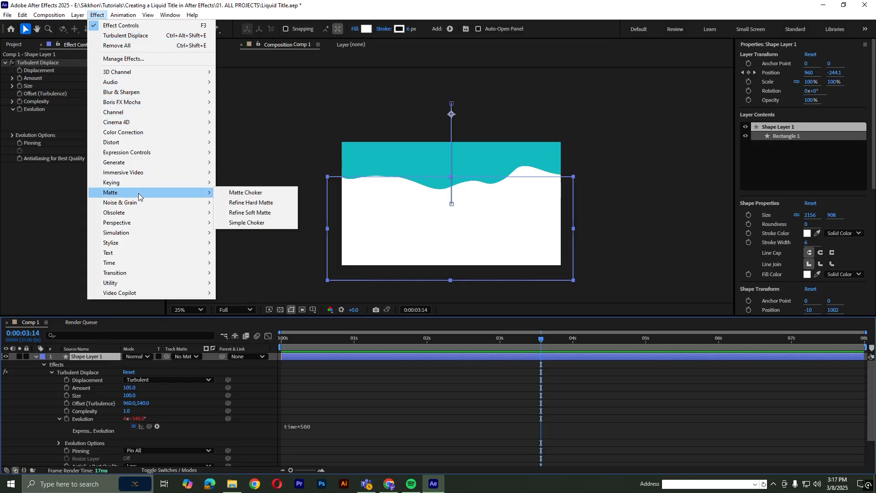
mouse_move(144, 203)
mouse_move(137, 243)
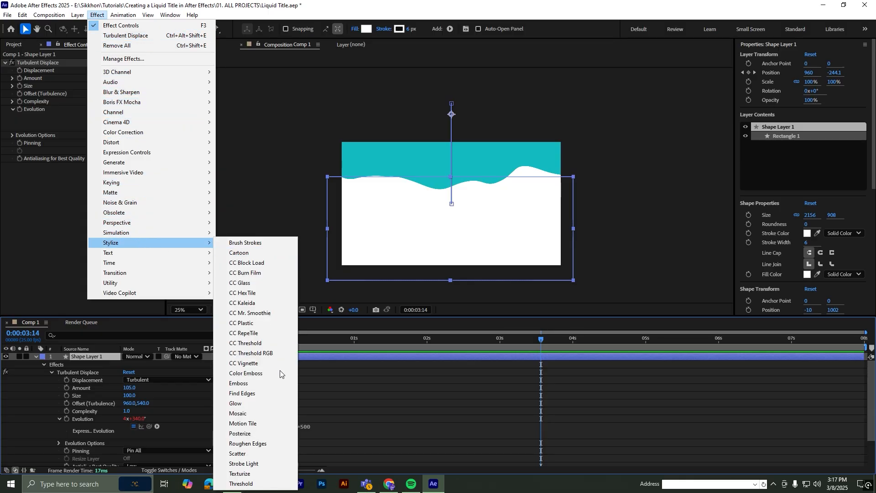
left_click(268, 445)
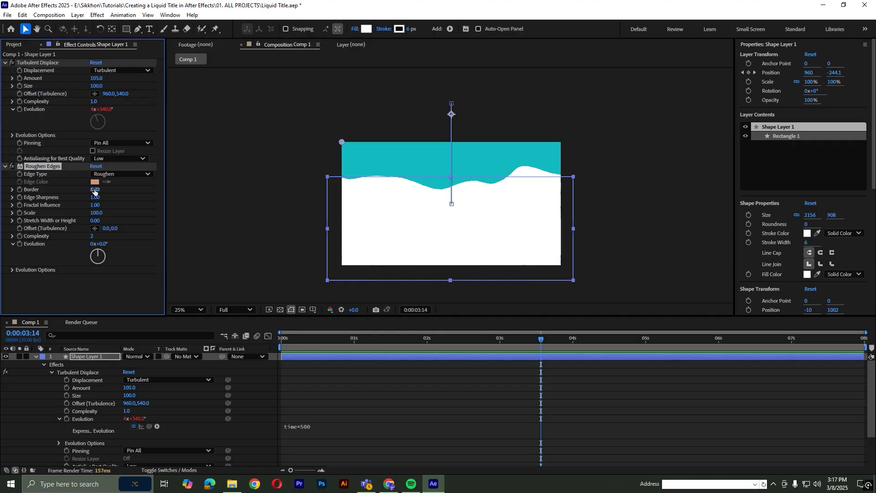
left_click_drag(94, 191, 168, 189)
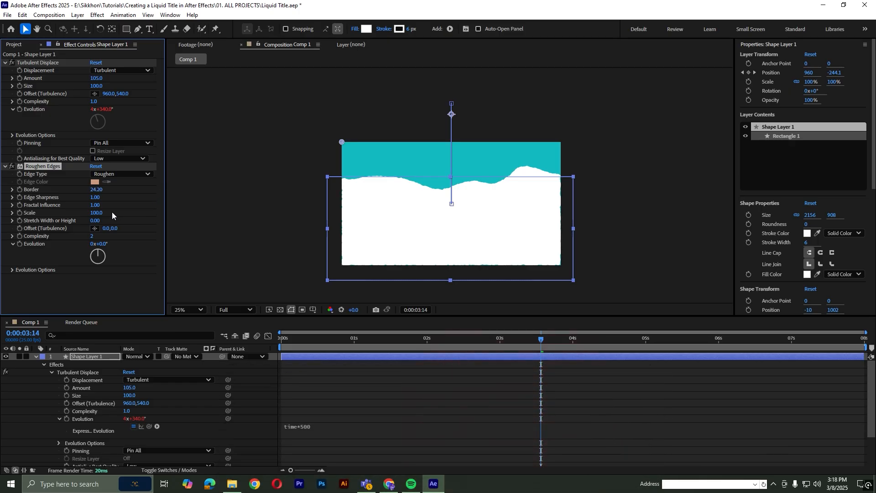
Set the Roughen Edges Scale to 156, scrub through the wave to check it, and collapse the shape layer's properties.
mouse_move(101, 215)
left_mouse_down()
mouse_move(156, 207)
mouse_move(114, 207)
left_mouse_up()
left_click_drag(335, 336, 537, 352)
left_click(45, 365)
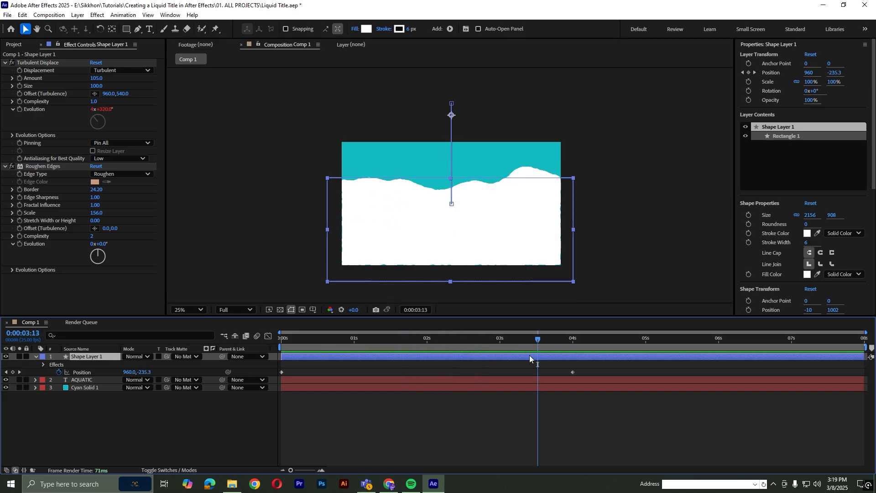
left_click(36, 359)
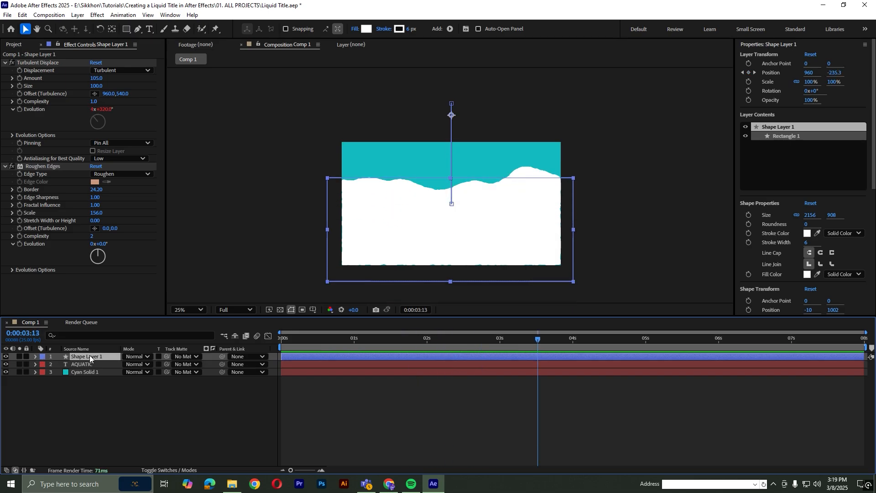
Move Shape Layer 1 below the AQUATIC text, set AQUATIC as its track matte, and preview the text reveal.
left_click_drag(91, 357, 94, 370)
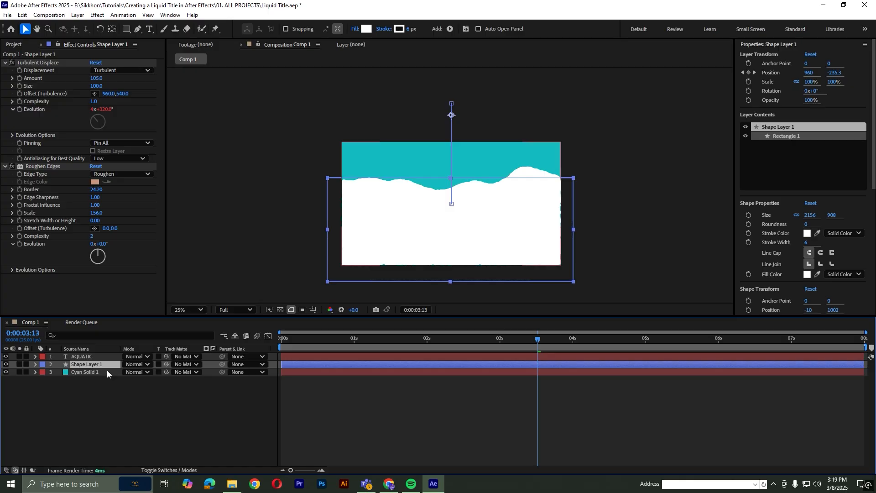
left_click(194, 364)
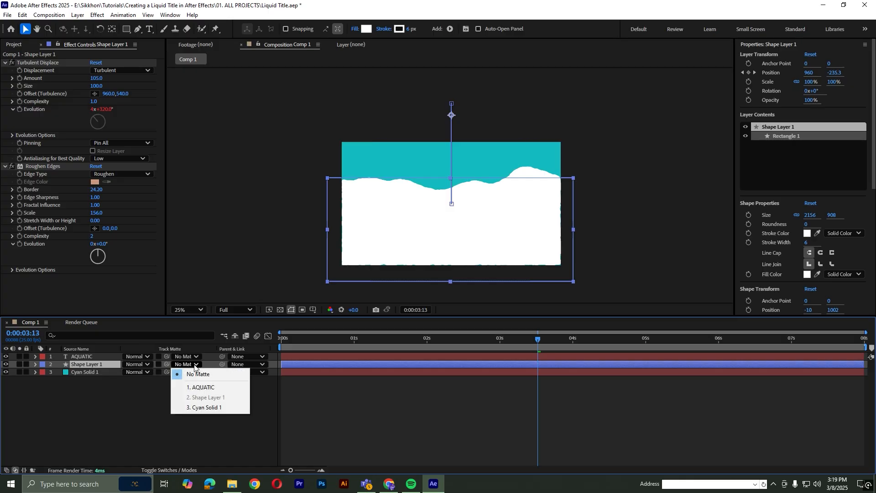
left_click(208, 388)
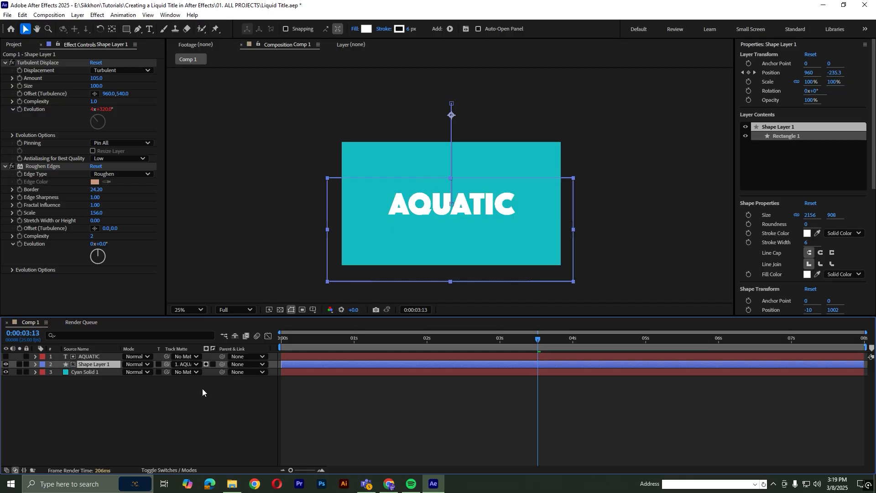
left_click_drag(489, 338, 401, 336)
key("space")
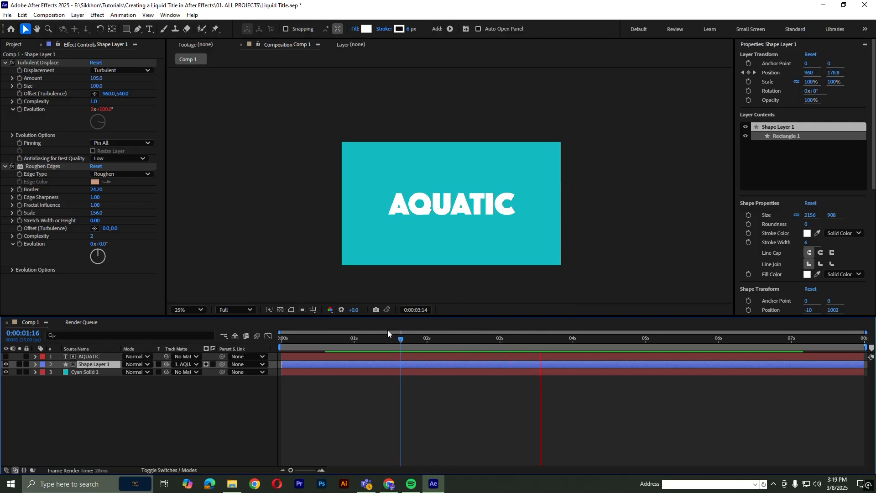
left_click_drag(306, 339, 520, 339)
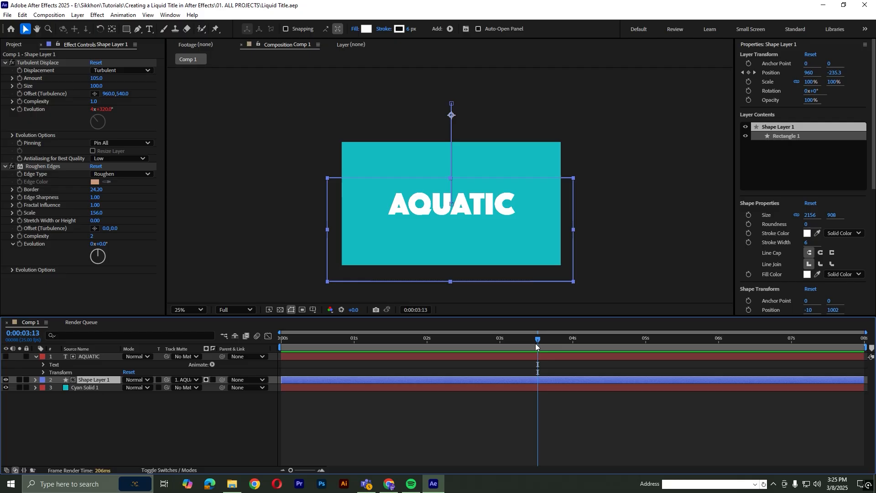
Shift the horizontal Turbulent Displace Offset of the shape layer and scrub through the reveal to check the wave.
left_click_drag(536, 344, 460, 343)
left_click_drag(107, 94, 42, 104)
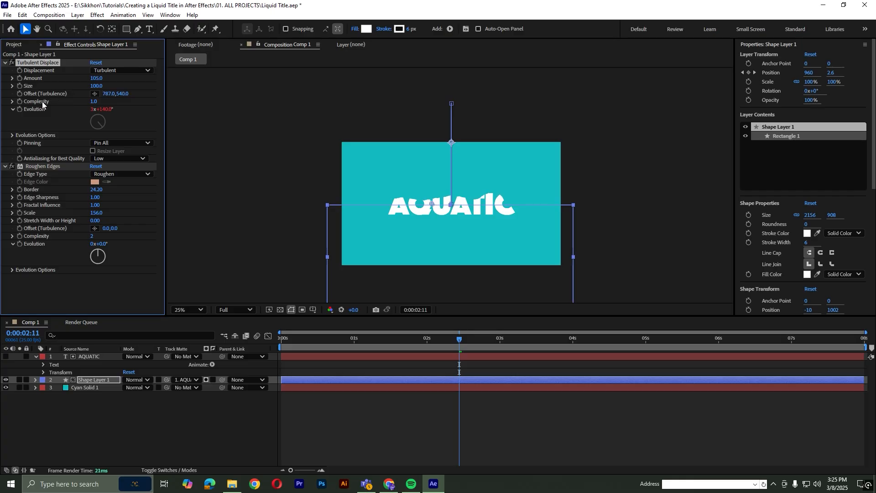
left_click_drag(126, 97, 184, 98)
left_click_drag(363, 338, 518, 349)
left_click(560, 405)
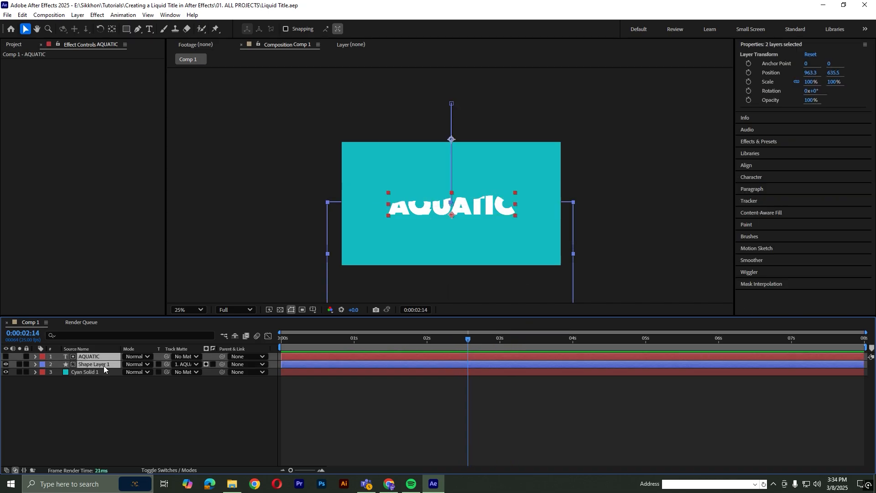
Pre-compose the AQUATIC text and Shape Layer 1 with all attributes moved into the new composition, and name it Liq.
right_click(106, 359)
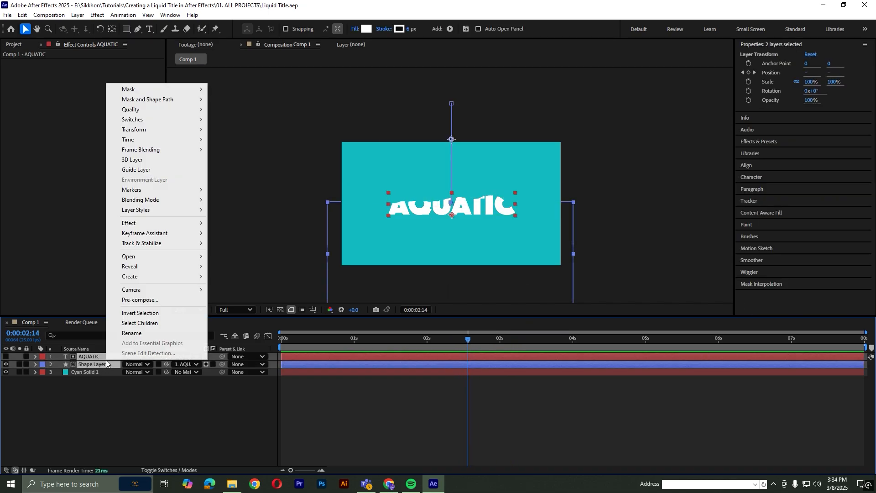
left_click(165, 299)
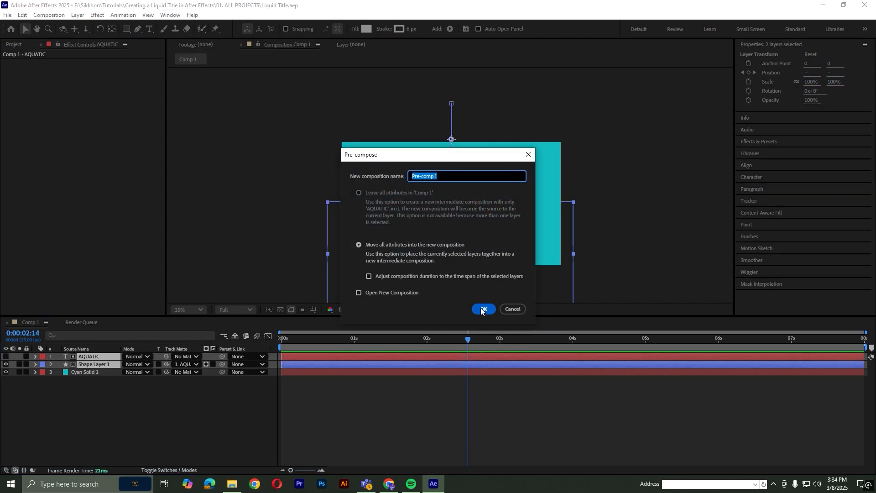
left_click(482, 310)
key("Return")
type("Liq")
key("Return")
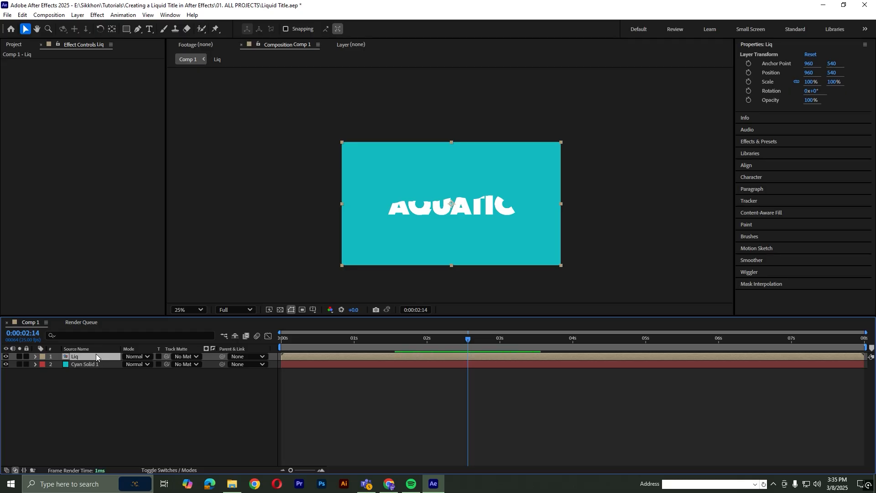
Duplicate the Liq layer and apply the Fill effect to the upper copy.
key("ctrl+d")
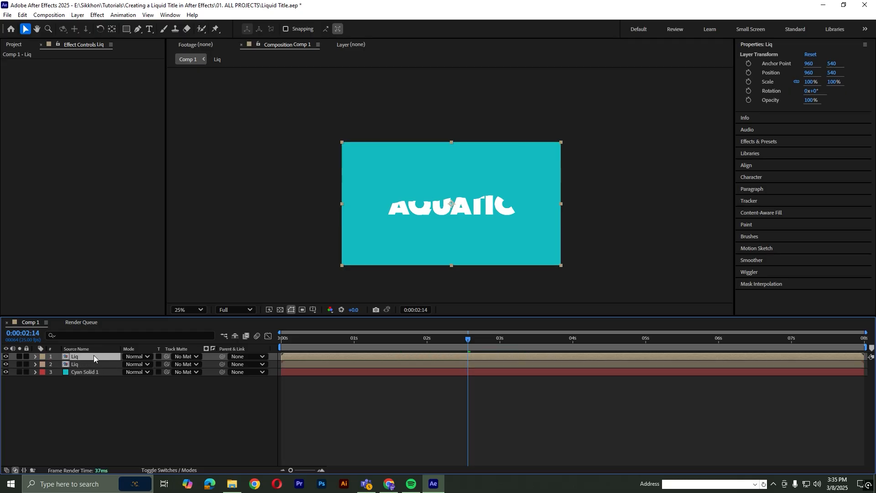
right_click(94, 355)
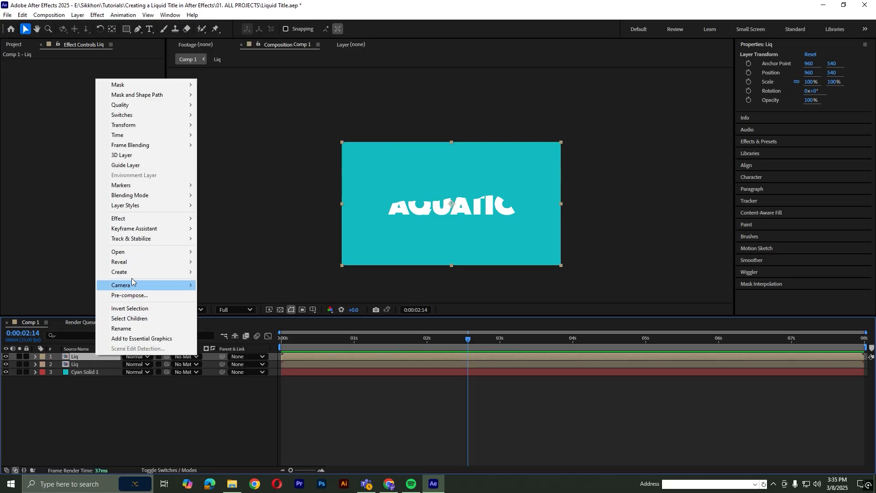
mouse_move(137, 219)
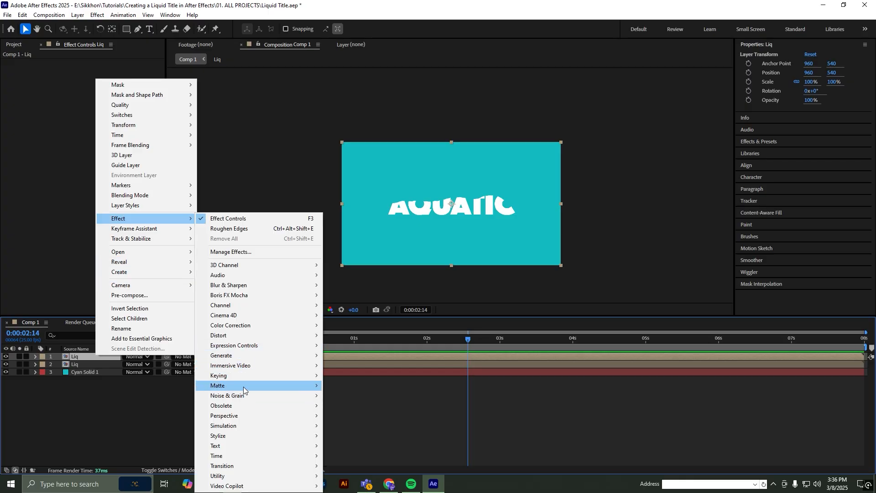
mouse_move(240, 356)
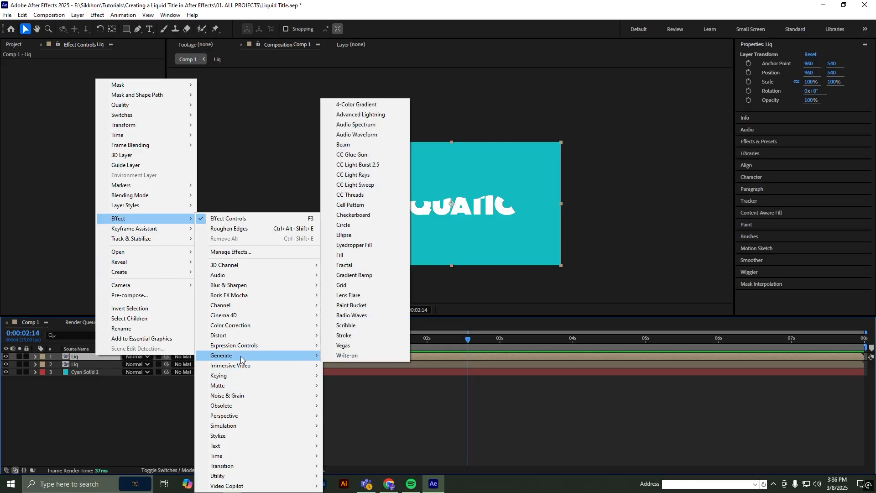
left_click(346, 257)
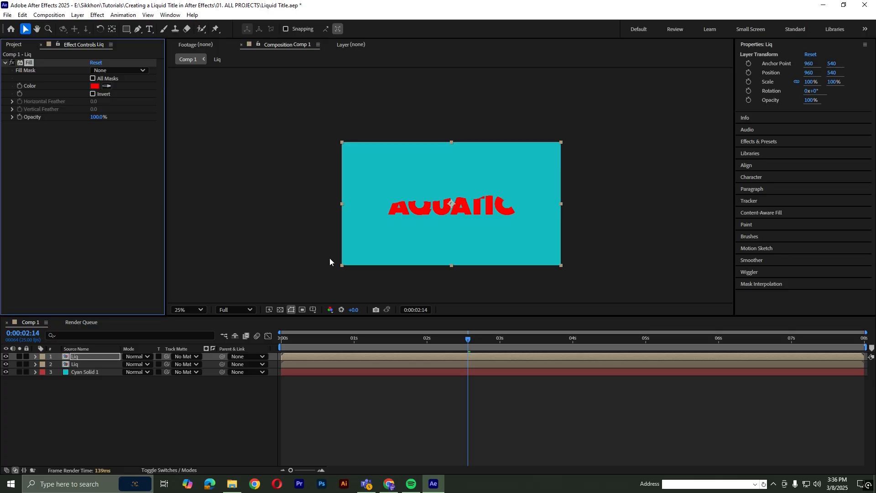
Set the Fill color of the upper Liq layer to yellow FFD800.
left_click(95, 86)
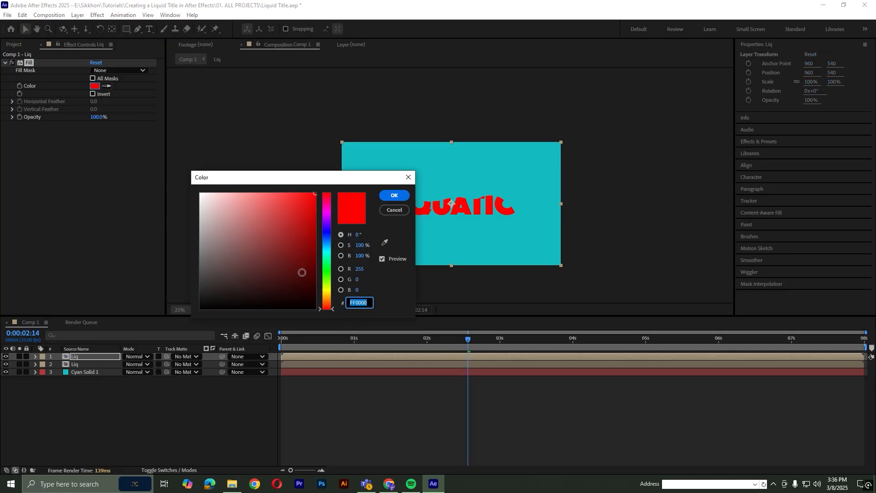
left_click_drag(329, 288, 321, 215)
left_click_drag(317, 191, 303, 292)
left_click(394, 195)
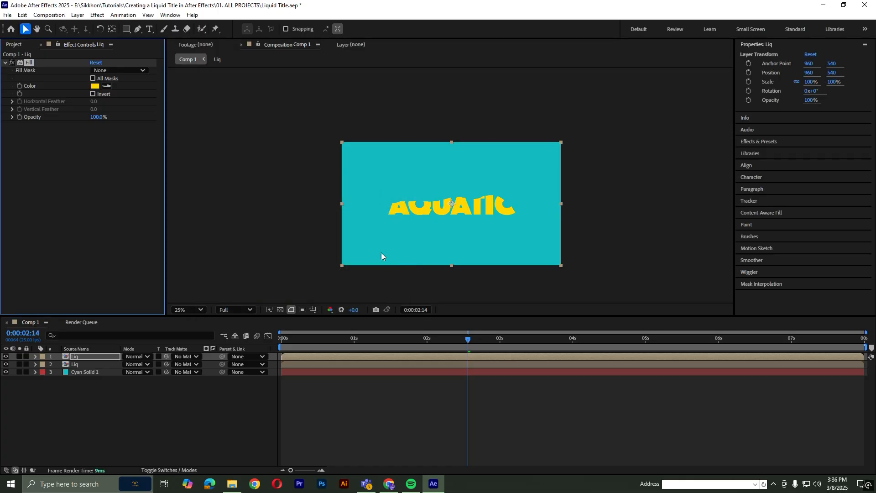
Shift the yellow Liq layer to start about 15 frames into the timeline and preview the delay.
left_click_drag(304, 357, 269, 339)
key("space")
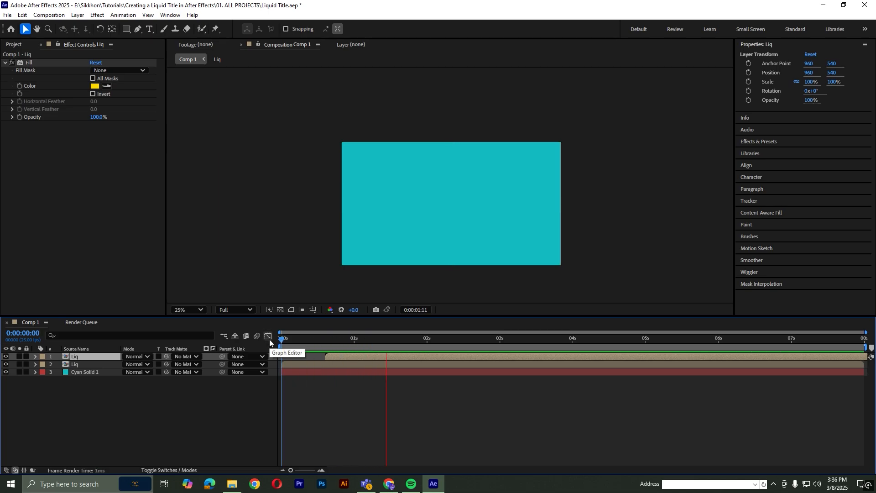
left_click(374, 341)
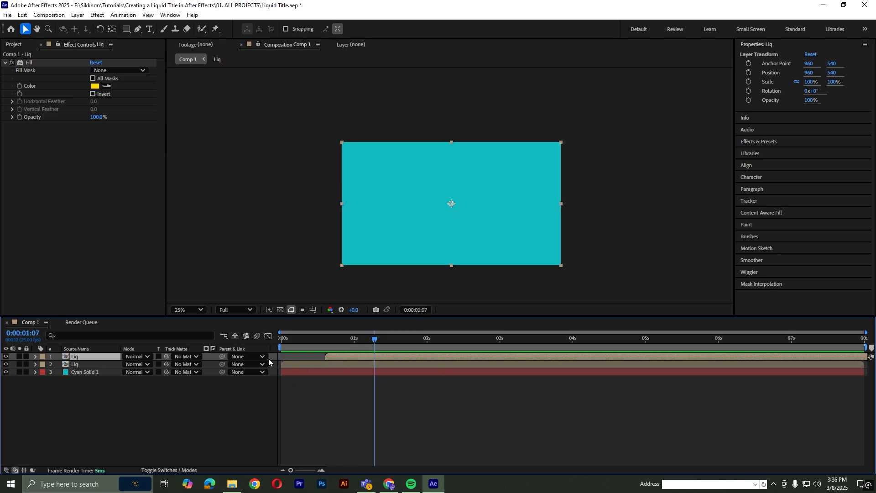
Duplicate the yellow Liq layer and shift the lower yellow copy earlier to start about 8 frames into the timeline.
left_click(102, 361)
left_click(100, 357)
key("ctrl+d")
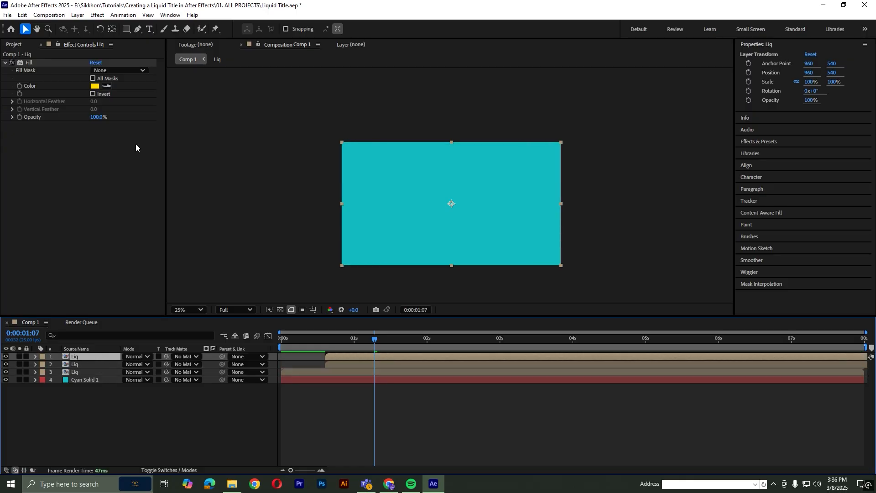
left_click(474, 343)
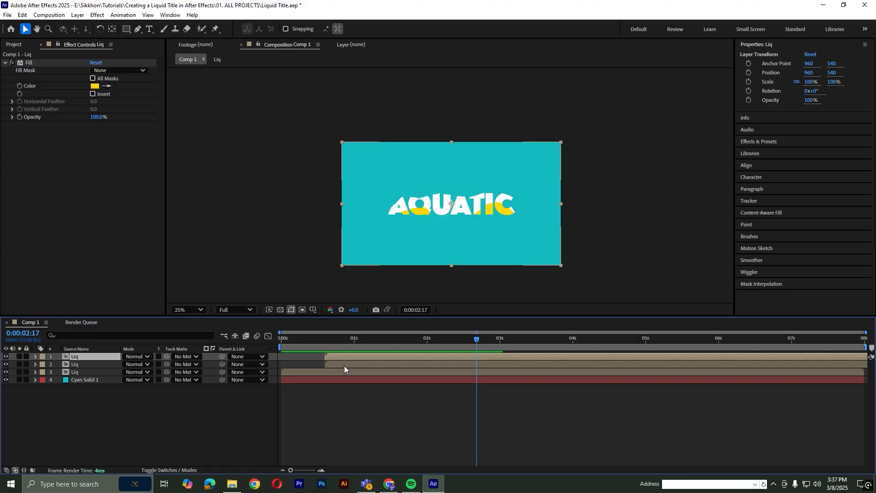
left_click_drag(339, 365, 331, 365)
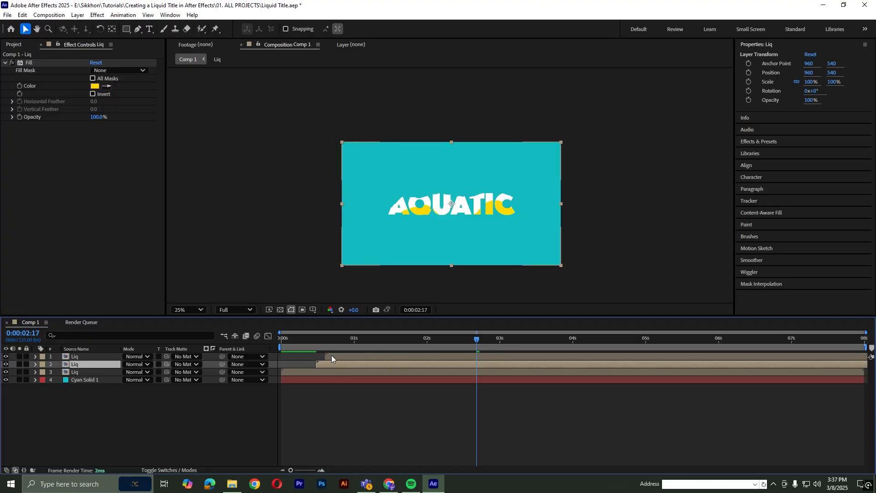
left_click_drag(328, 364, 308, 340)
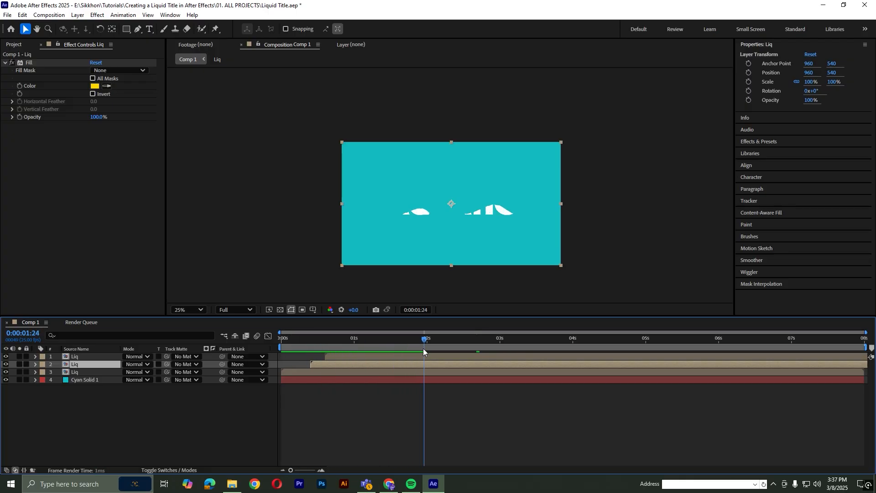
left_click_drag(423, 349, 470, 347)
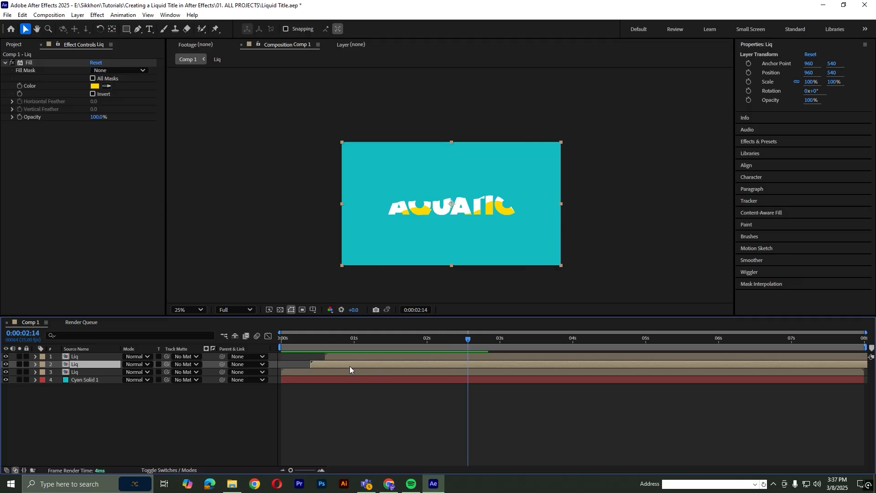
left_click_drag(350, 369, 344, 368)
left_click(289, 341)
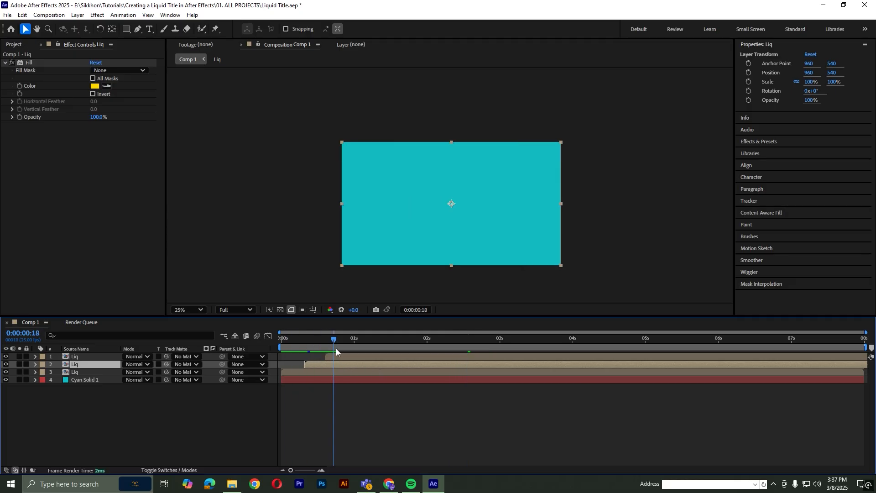
Set the Fill color of the topmost Liq layer to bright cyan 00EAFF and play the layered animation from the start.
left_click(367, 356)
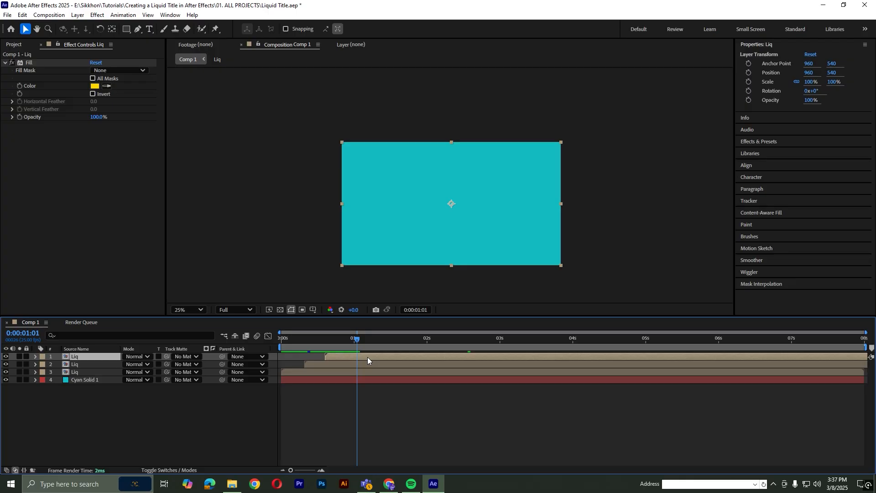
left_click(98, 86)
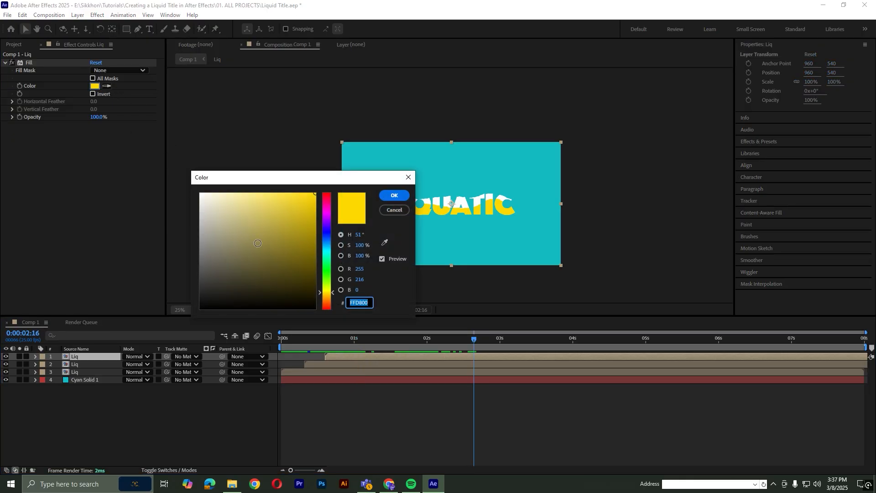
mouse_move(328, 274)
left_mouse_down()
mouse_move(325, 254)
mouse_move(326, 299)
mouse_move(327, 197)
mouse_move(329, 307)
mouse_move(328, 238)
mouse_move(331, 250)
left_mouse_up()
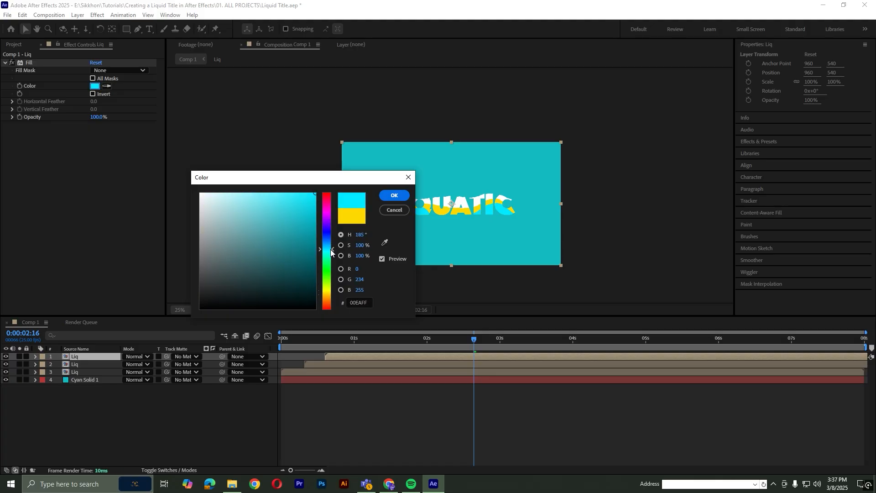
left_click(390, 197)
left_click(373, 340)
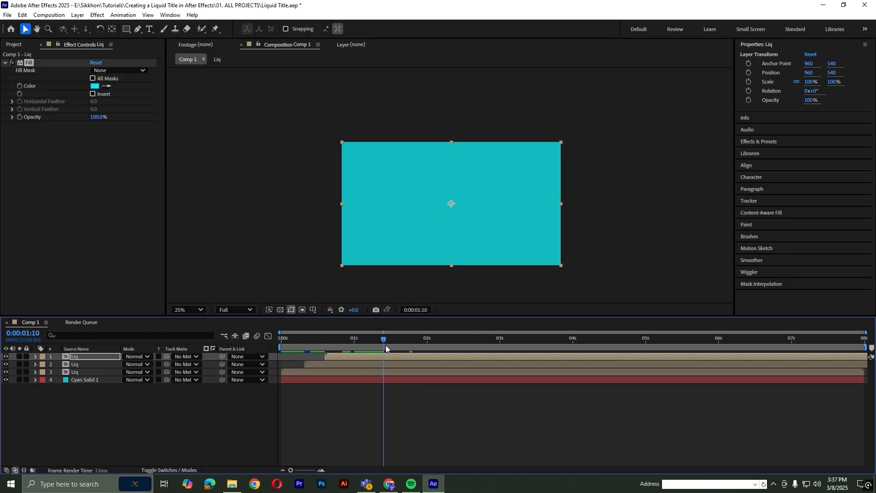
left_click_drag(416, 347, 280, 338)
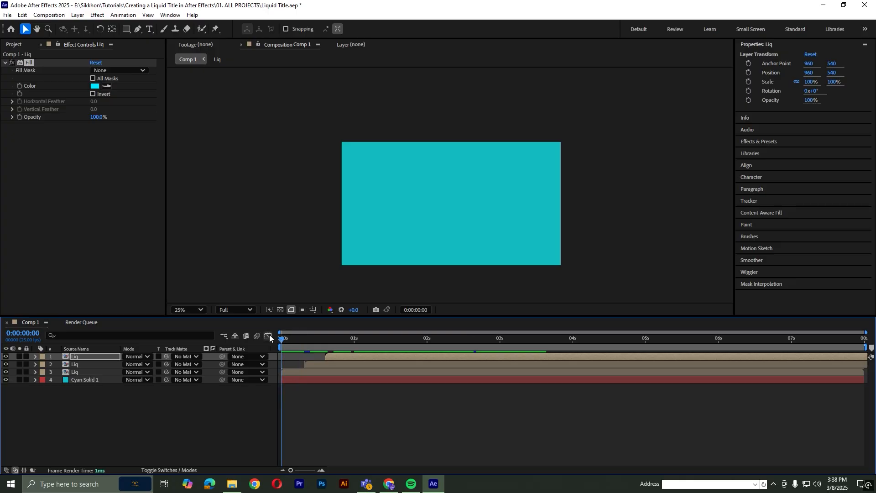
left_click(330, 403)
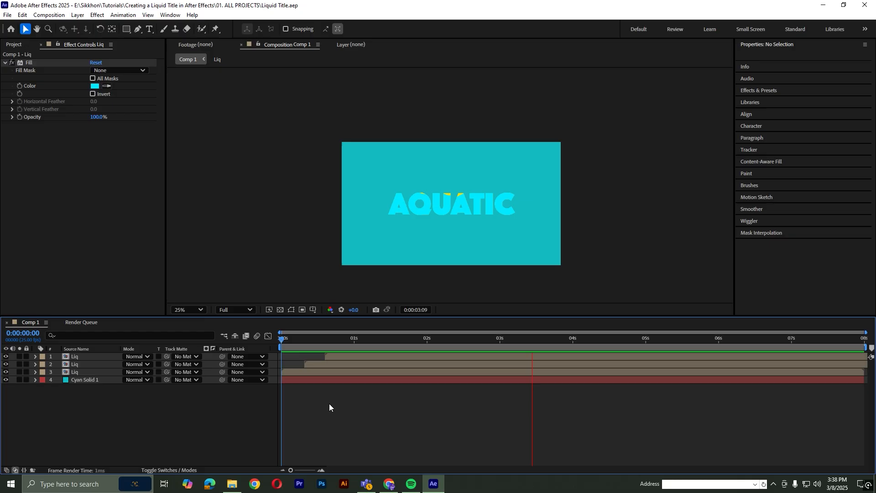
key("space")
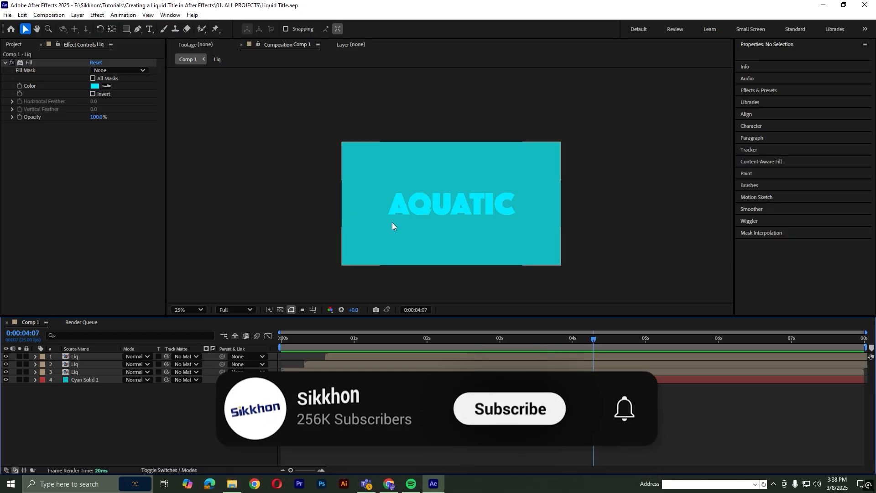
key("period")
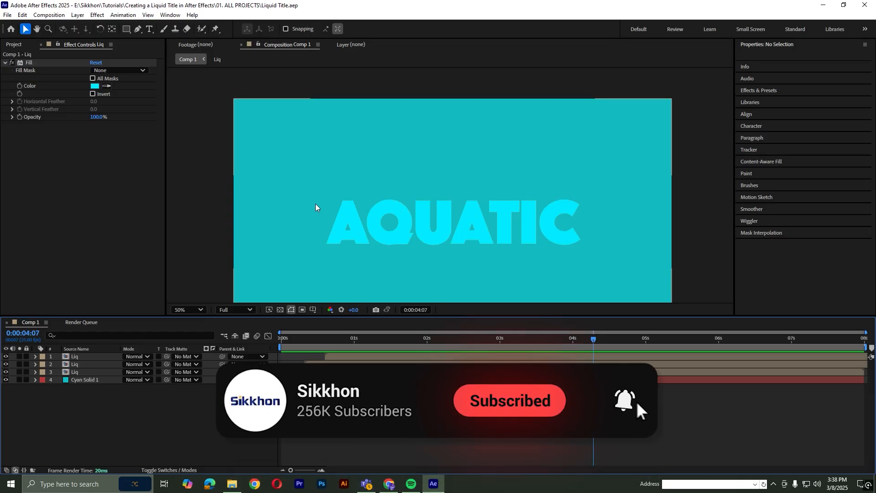
key("g")
left_click(370, 204)
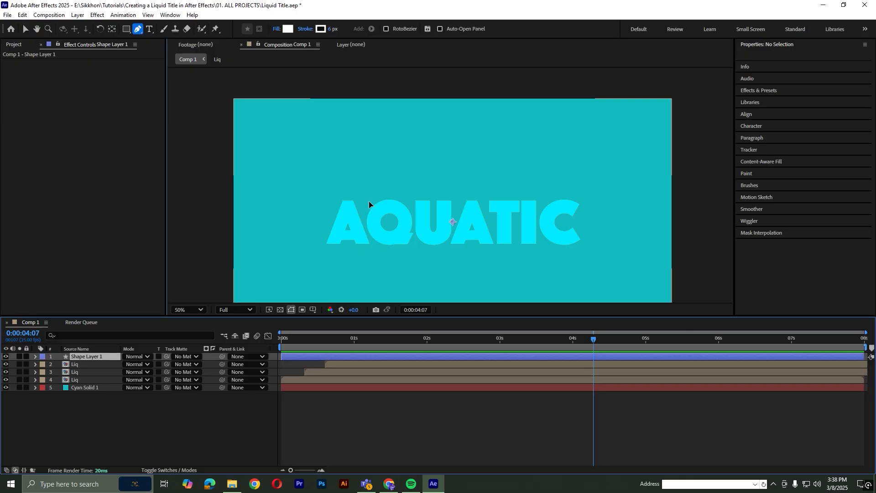
key("ctrl+z")
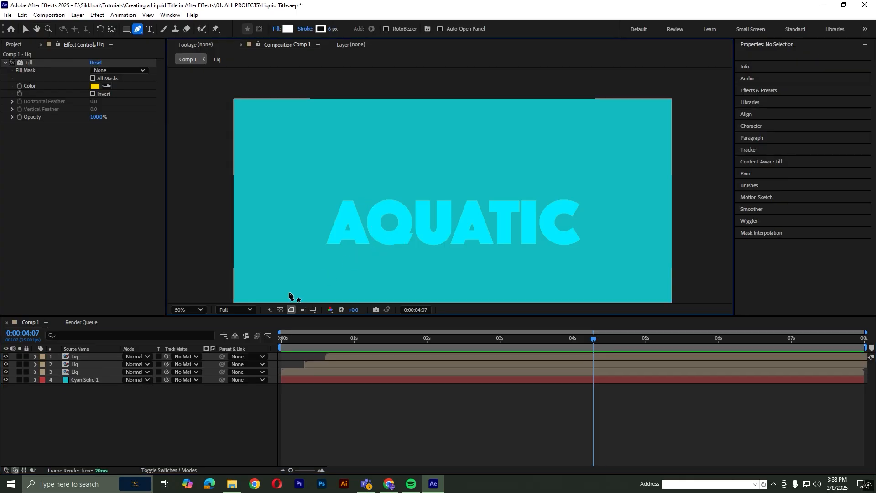
left_click(187, 310)
left_click(194, 132)
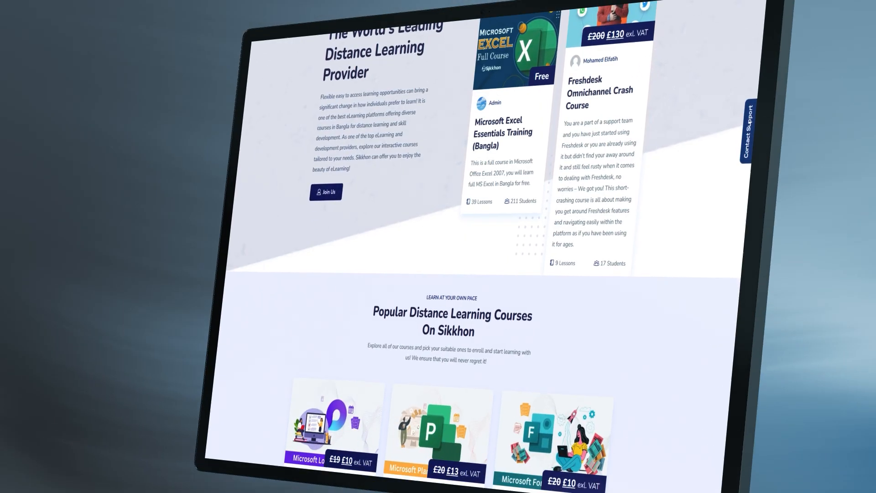